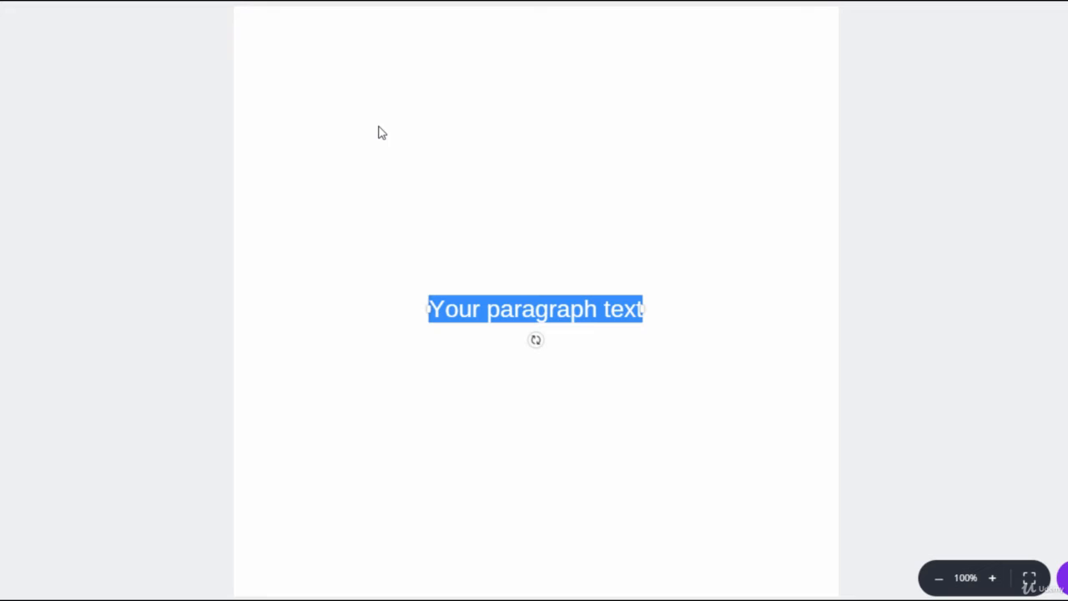
# - Replace the placeholder text with "10-Minute Recipes" and move that line to the upper part of the page
pyautogui.write('1')
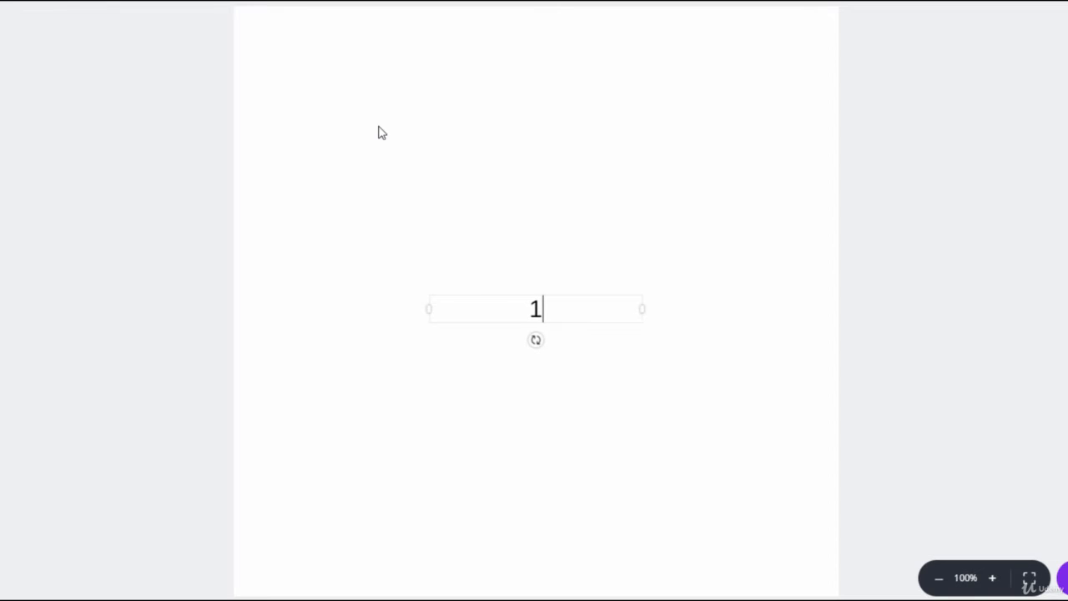
pyautogui.write('-0-Moin')
pyautogui.press('BackSpace')
pyautogui.press('BackSpace')
pyautogui.press('BackSpace')
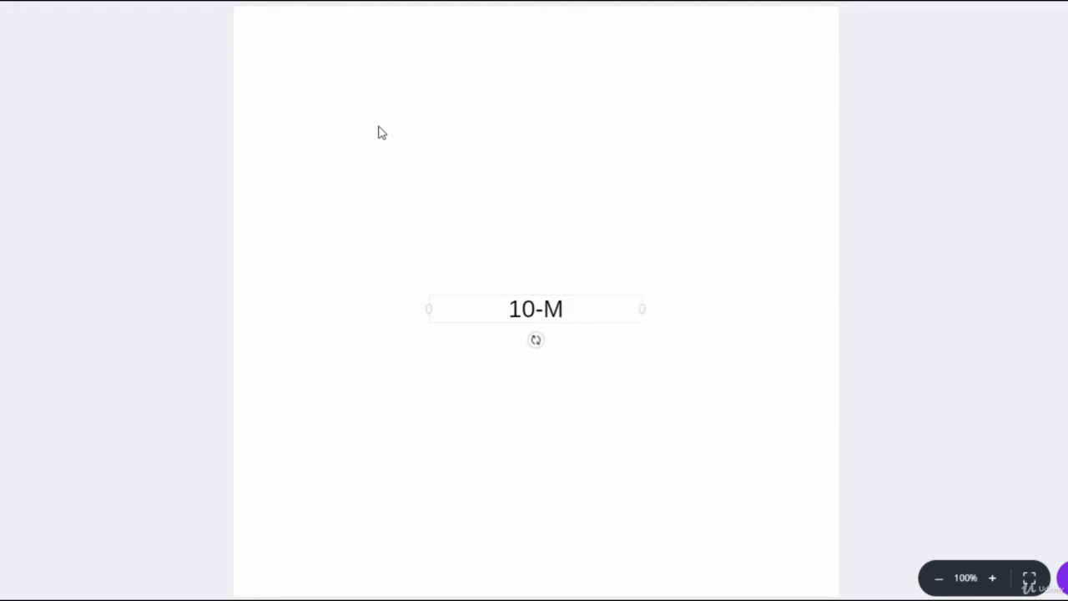
pyautogui.write('inute Recipes')
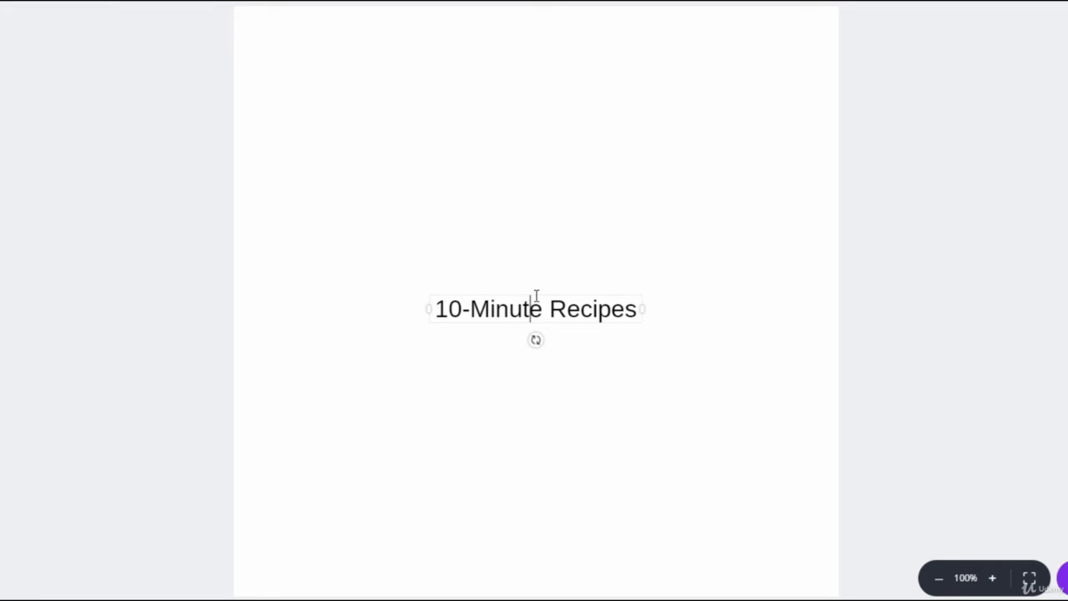
pyautogui.moveTo(541, 292); pyautogui.dragTo(535, 158)
pyautogui.click(481, 314)
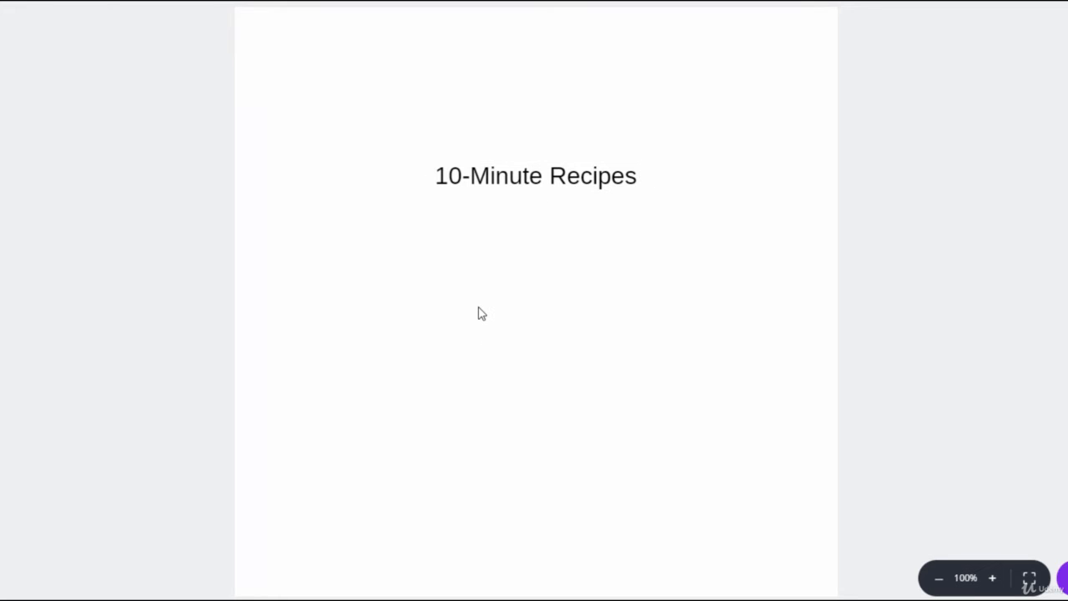
# - Add a text box reading "Salad Jars" and place it centred just below the "10-Minute Recipes" line
pyautogui.press('t')
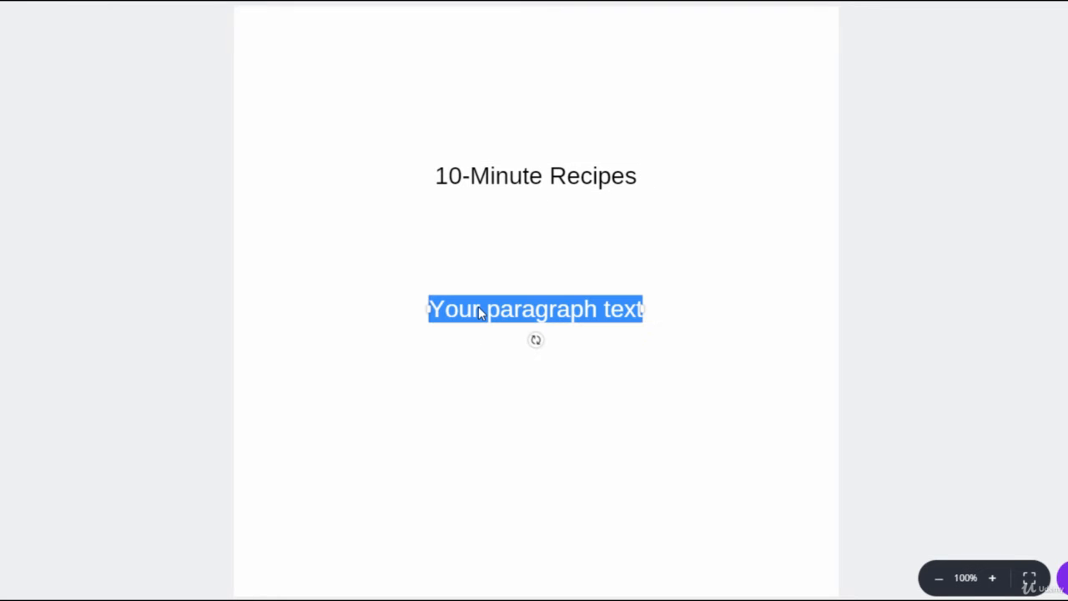
pyautogui.write('Salad Jars')
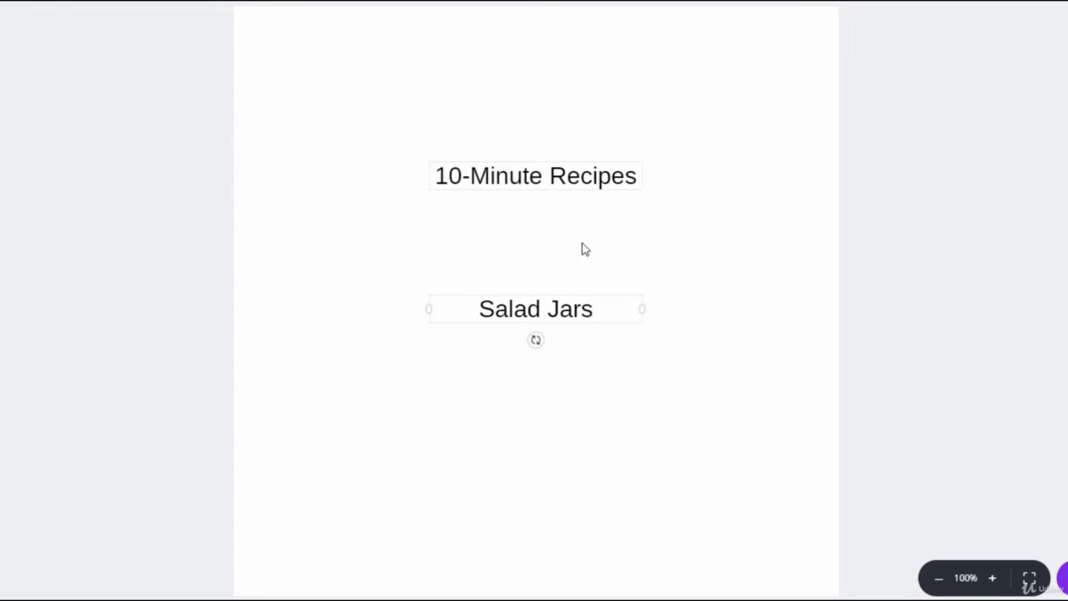
pyautogui.click(551, 281)
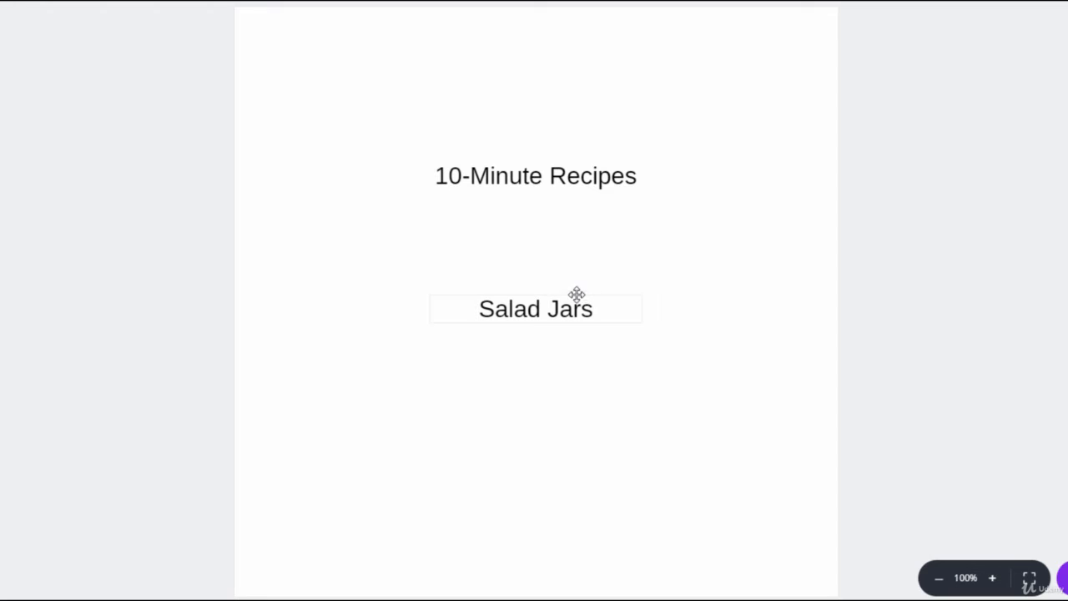
pyautogui.click(592, 300)
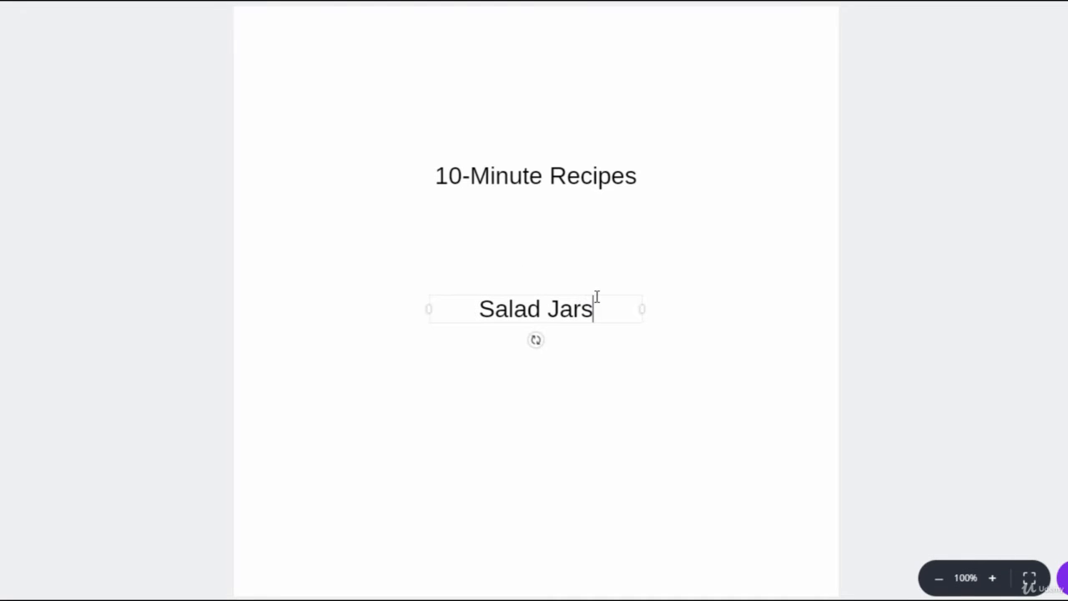
pyautogui.moveTo(593, 272); pyautogui.dragTo(591, 229)
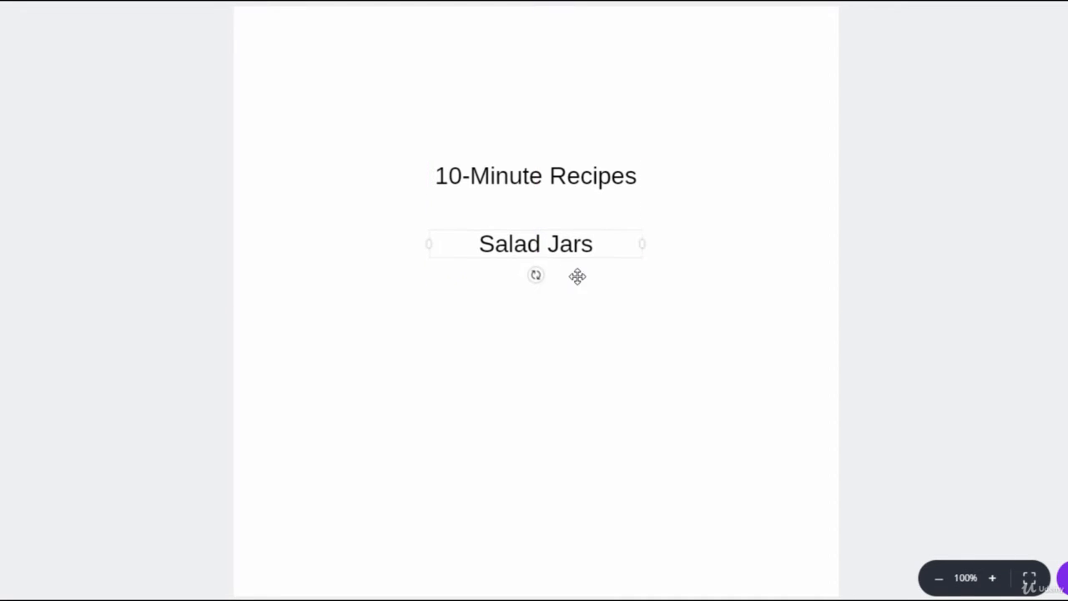
pyautogui.click(538, 338)
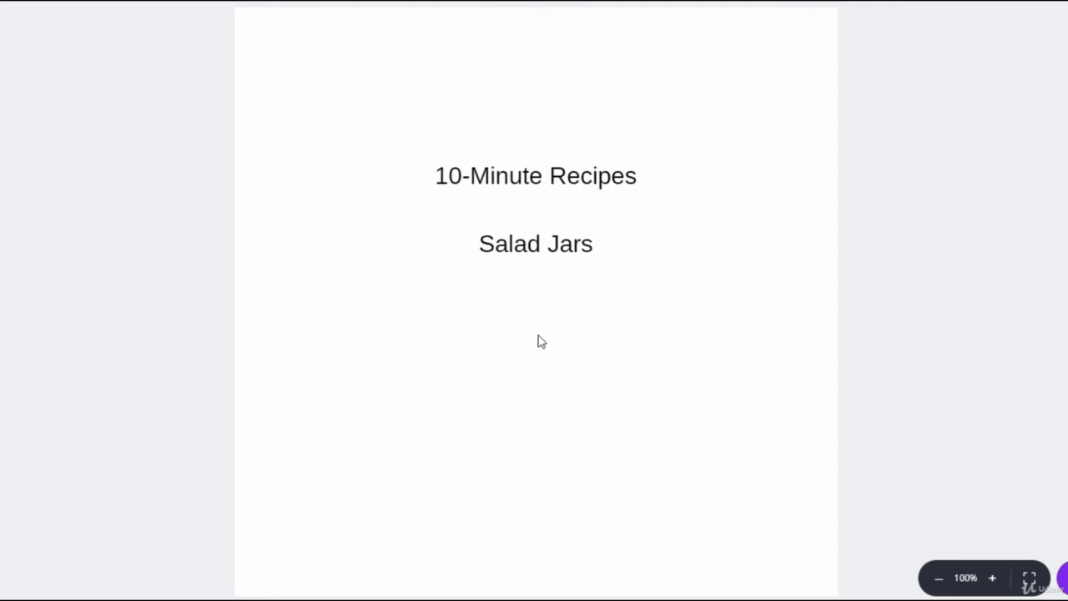
pyautogui.press('t')
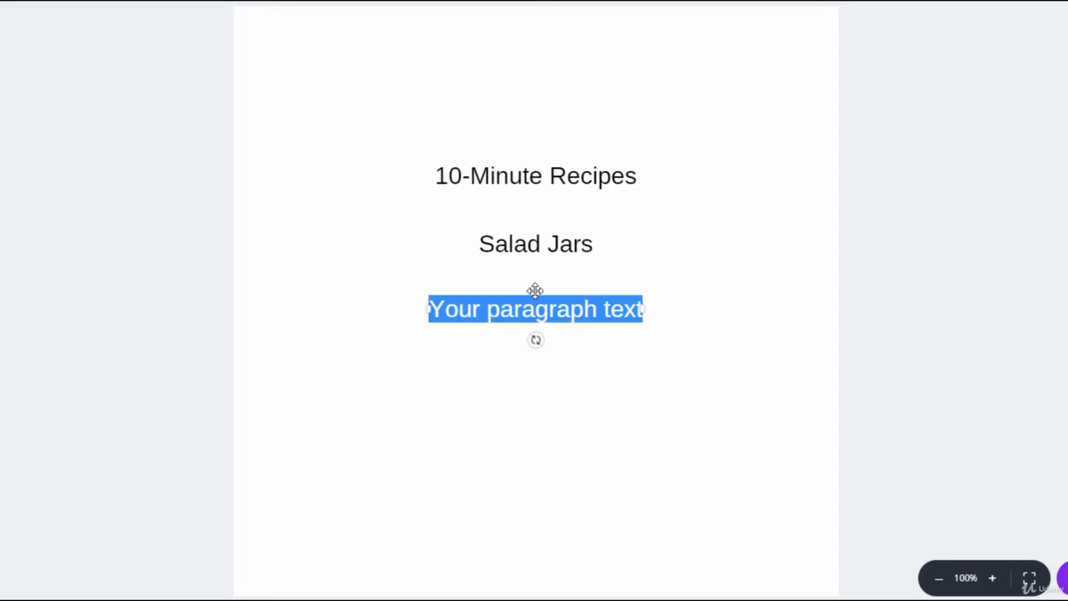
pyautogui.write('V')
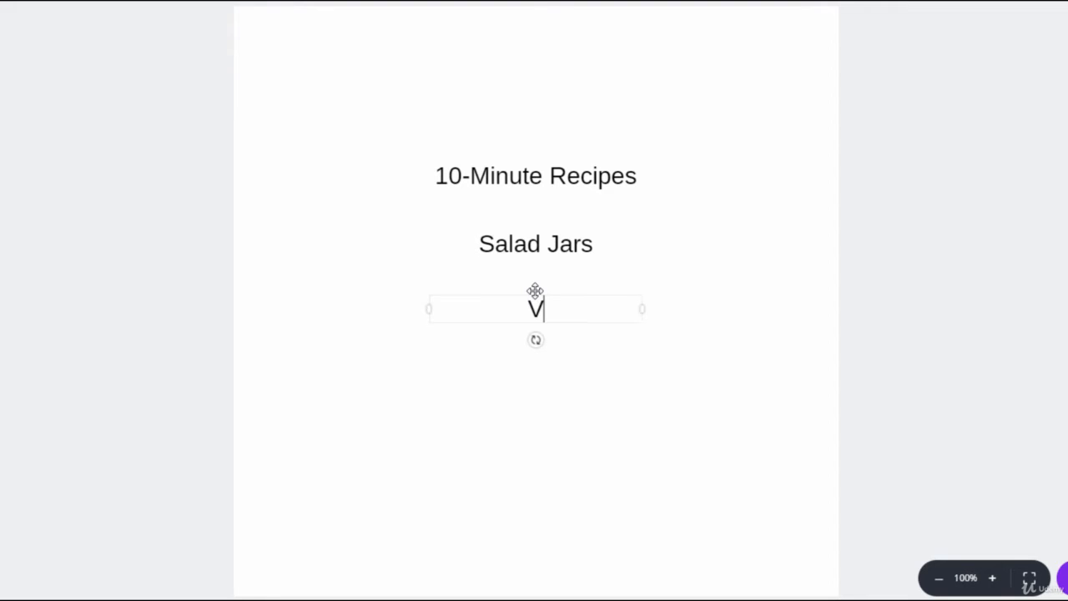
pyautogui.write('isit www.')
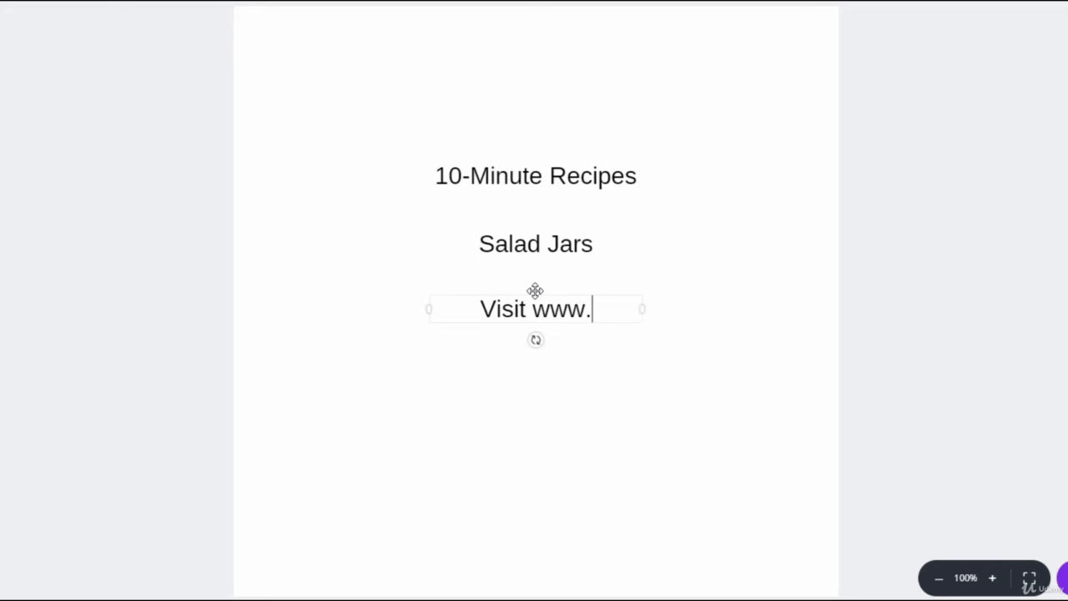
pyautogui.write('you')
pyautogui.press('BackSpace')
pyautogui.press('BackSpace')
pyautogui.write('youriste')
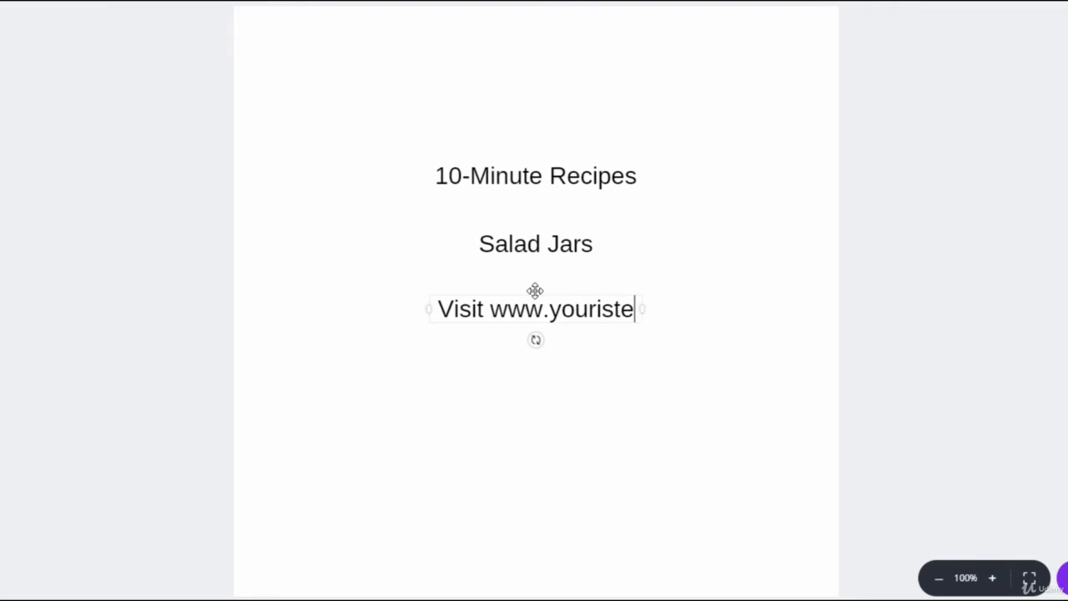
pyautogui.press('BackSpace')
pyautogui.press('BackSpace')
pyautogui.press('BackSpace')
pyautogui.press('BackSpace')
pyautogui.write('site.cpom')
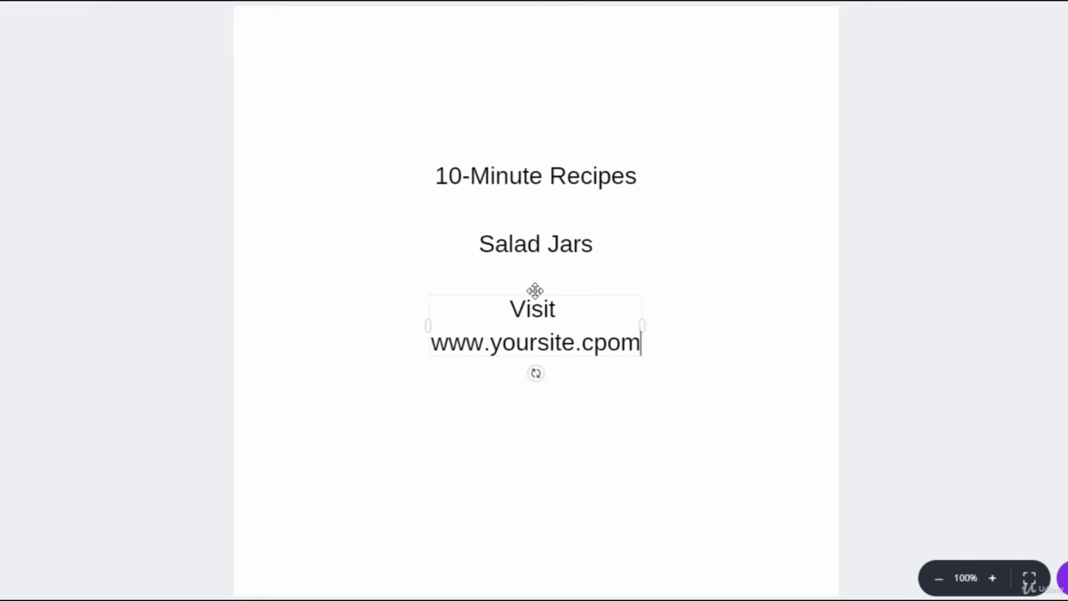
pyautogui.press('BackSpace')
pyautogui.press('BackSpace')
pyautogui.press('BackSpace')
pyautogui.write('om/')
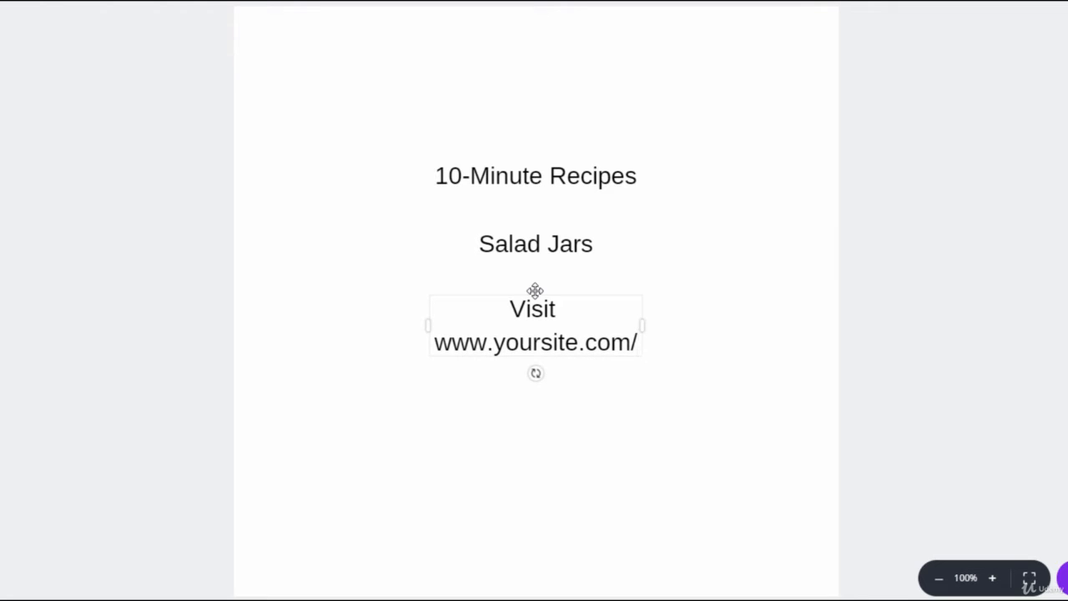
pyautogui.write('saladjars')
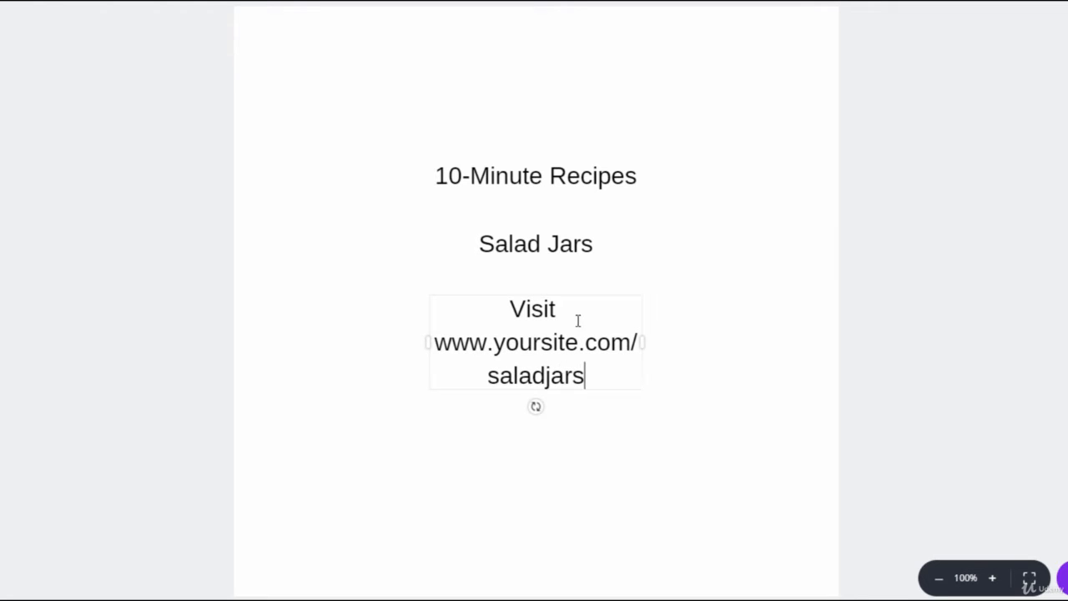
pyautogui.moveTo(643, 341); pyautogui.dragTo(838, 365)
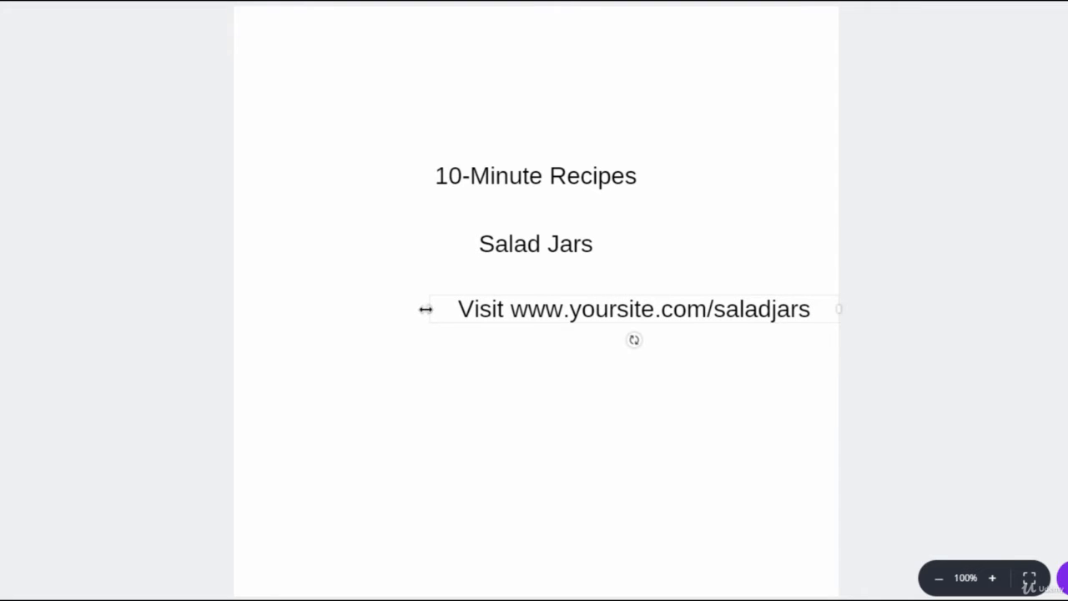
pyautogui.moveTo(424, 307); pyautogui.dragTo(233, 326)
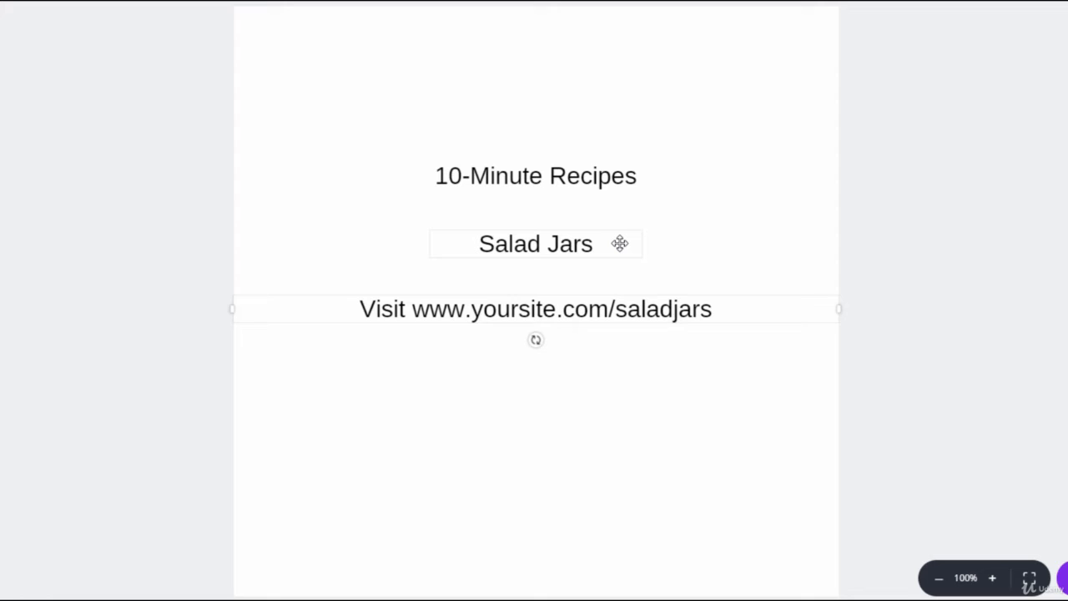
# - Set the font size of the "Salad Jars" text to 64
pyautogui.click(591, 239)
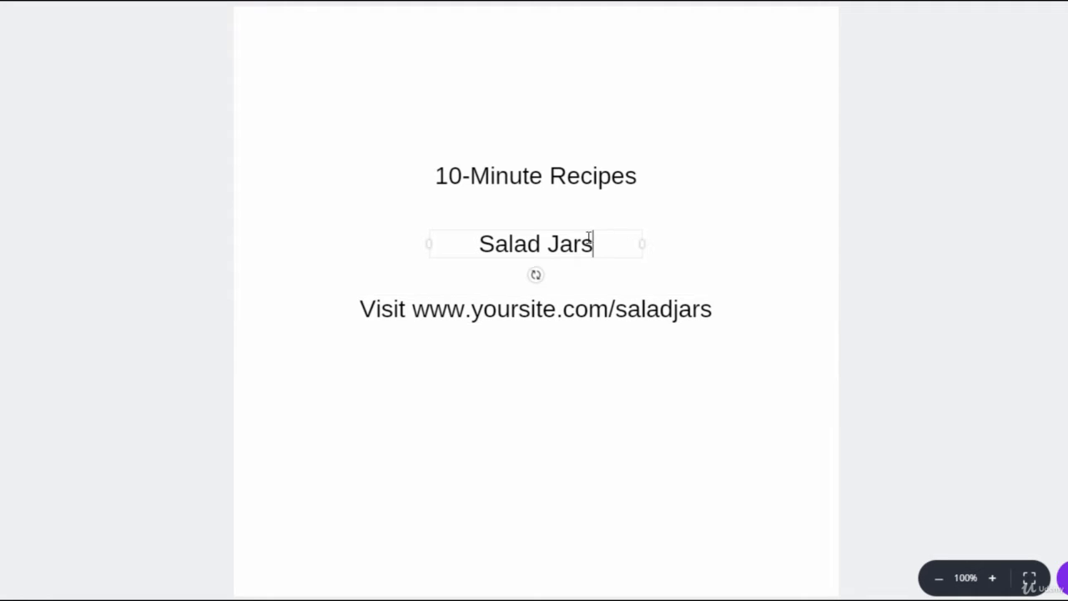
pyautogui.tripleClick(607, 245)
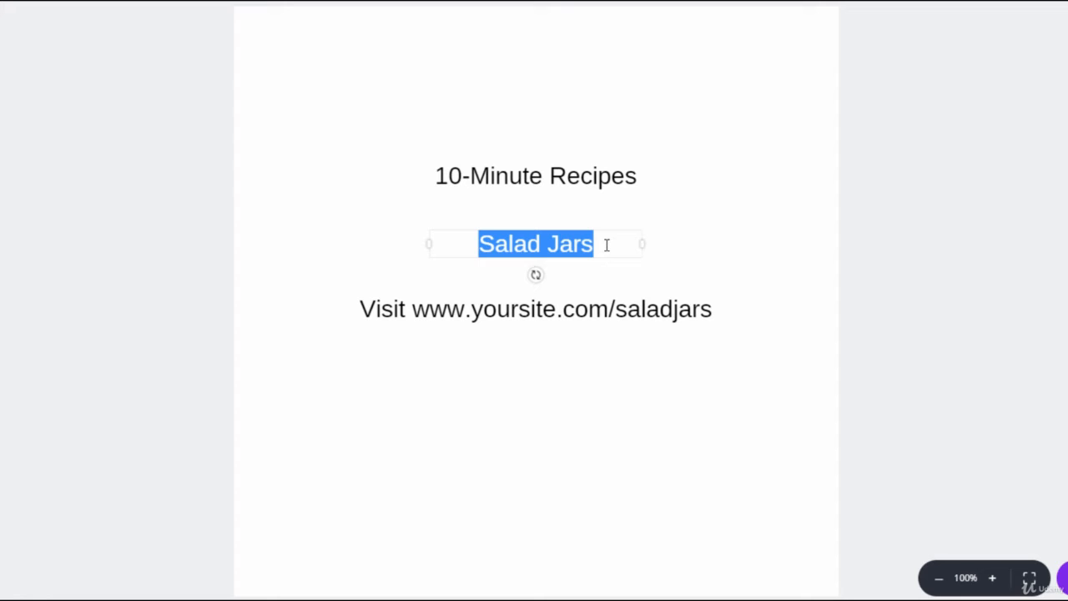
pyautogui.click(266, 1)
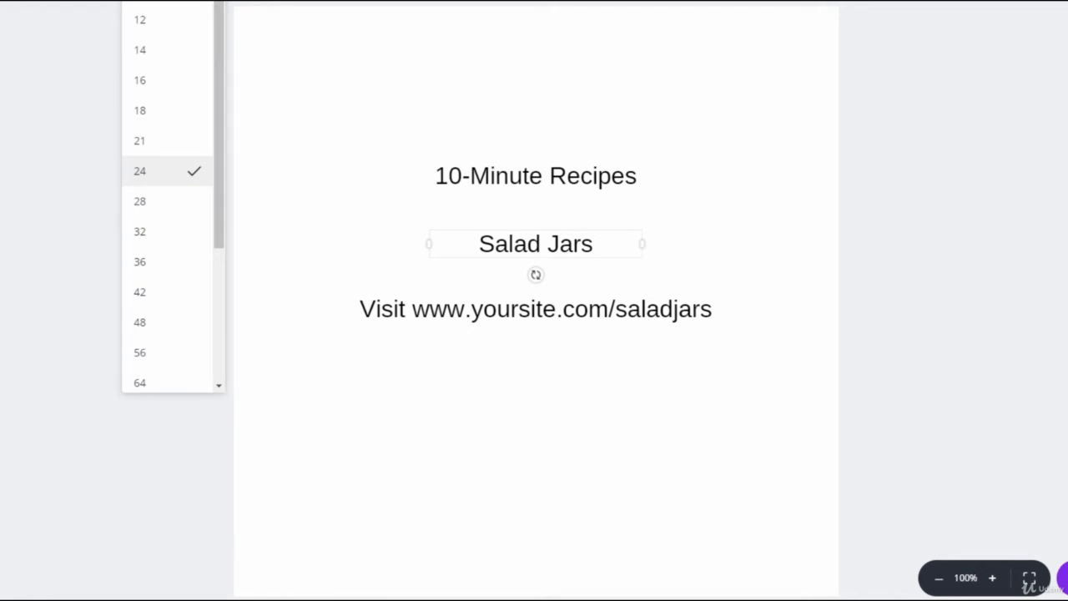
pyautogui.click(164, 384)
pyautogui.click(551, 303)
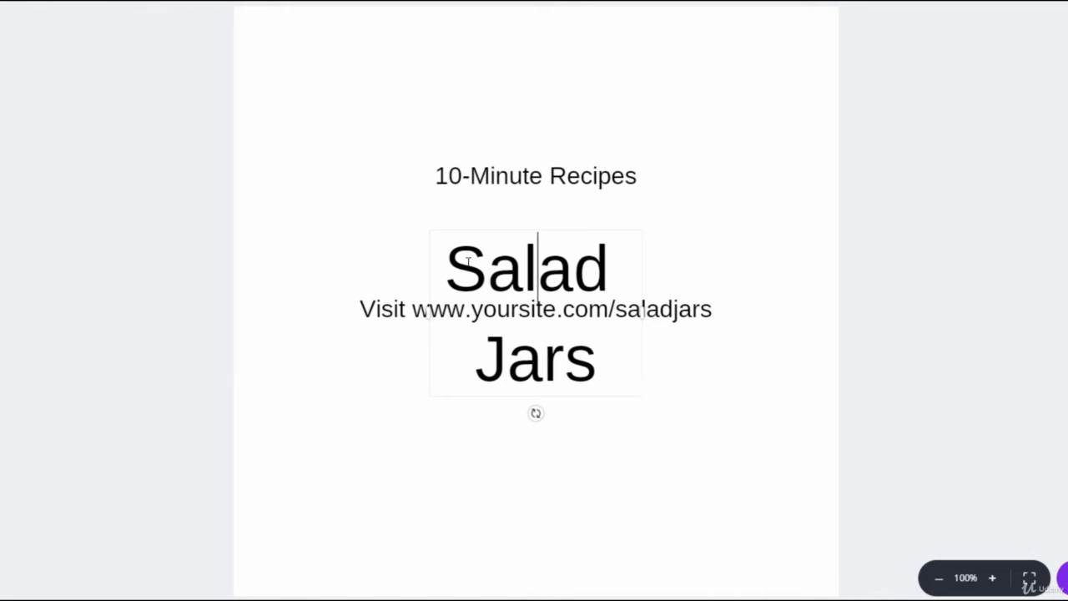
# - Widen the "Salad Jars" box to the full page width and move it up, clear of the website line
pyautogui.moveTo(430, 312); pyautogui.dragTo(231, 297)
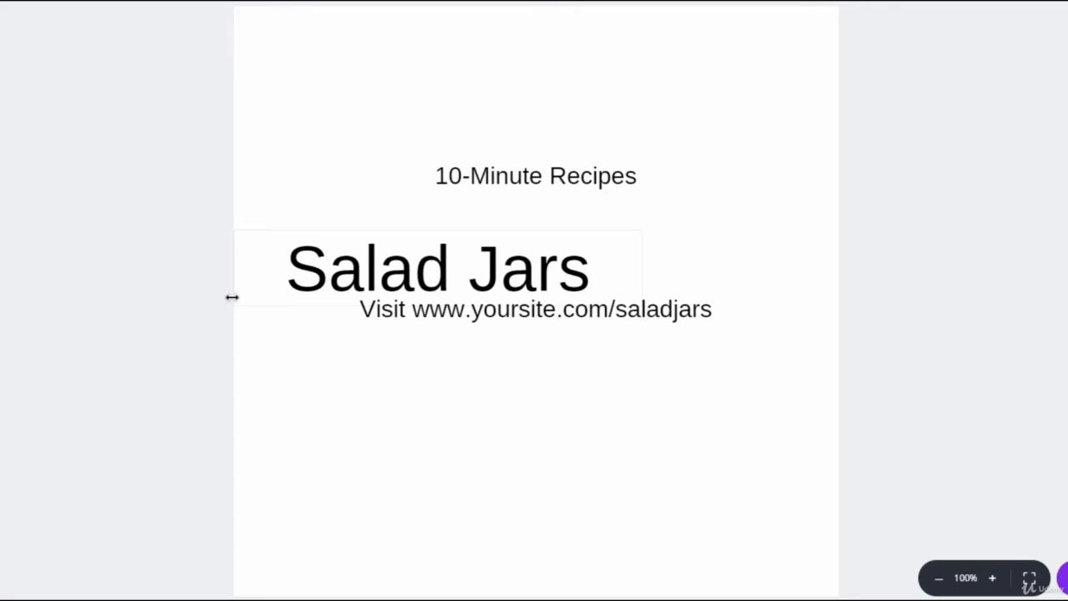
pyautogui.moveTo(644, 270); pyautogui.dragTo(840, 286)
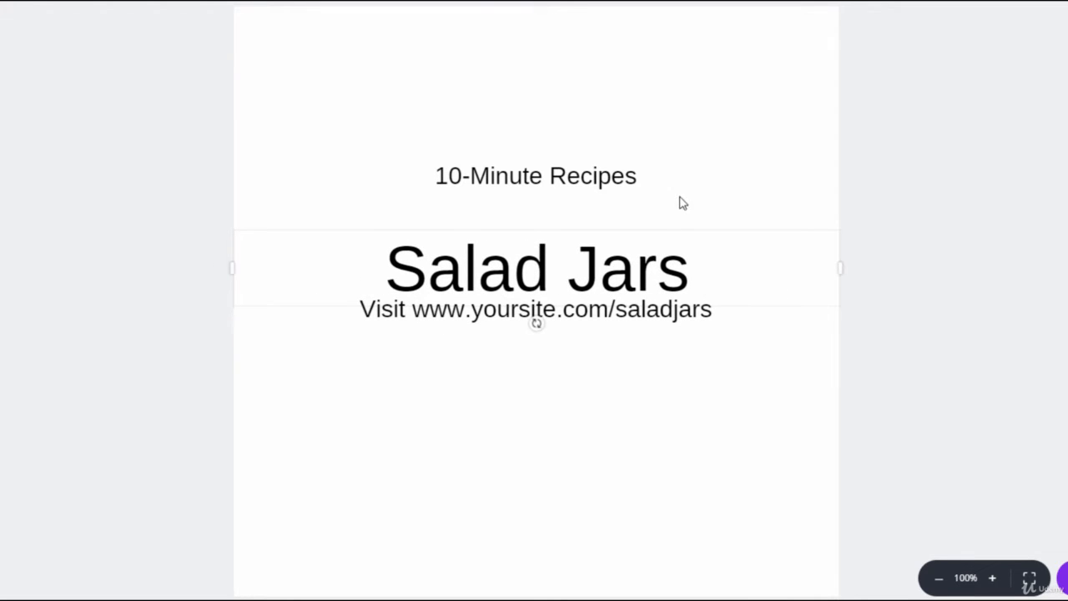
pyautogui.click(632, 236)
pyautogui.click(600, 233)
pyautogui.moveTo(586, 231); pyautogui.dragTo(586, 211)
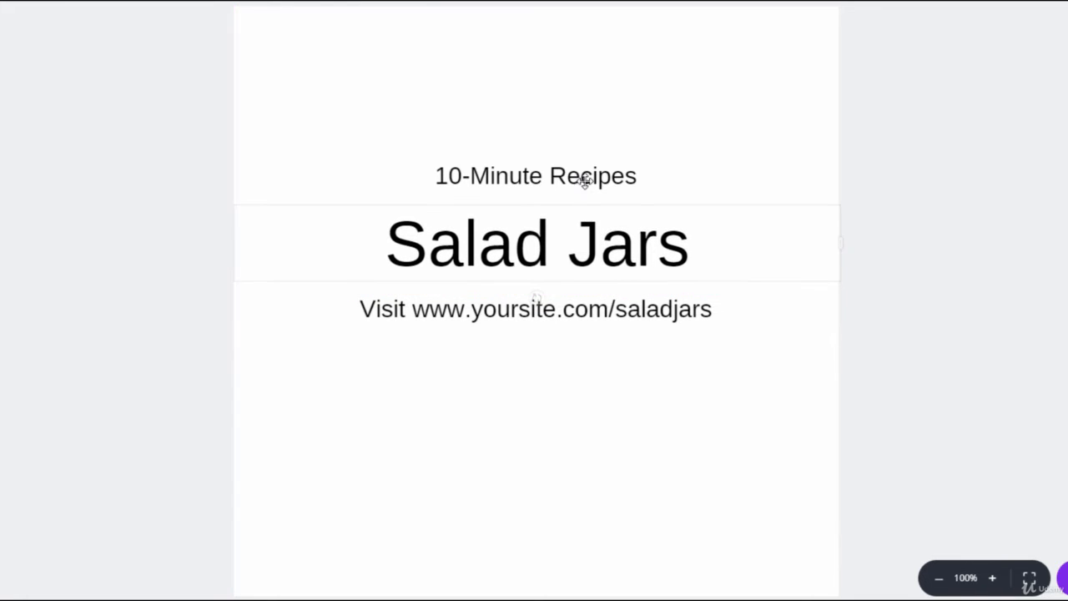
# - Widen the "10-Minute Recipes" text box to span the full page width
pyautogui.click(571, 170)
pyautogui.moveTo(354, 181); pyautogui.dragTo(232, 180)
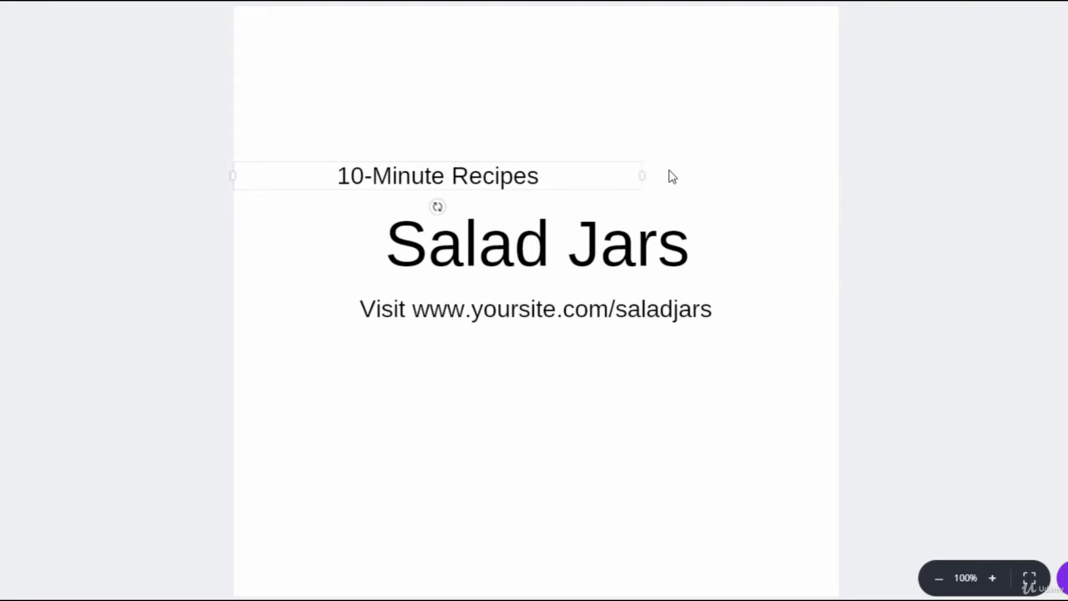
pyautogui.moveTo(639, 172); pyautogui.dragTo(836, 192)
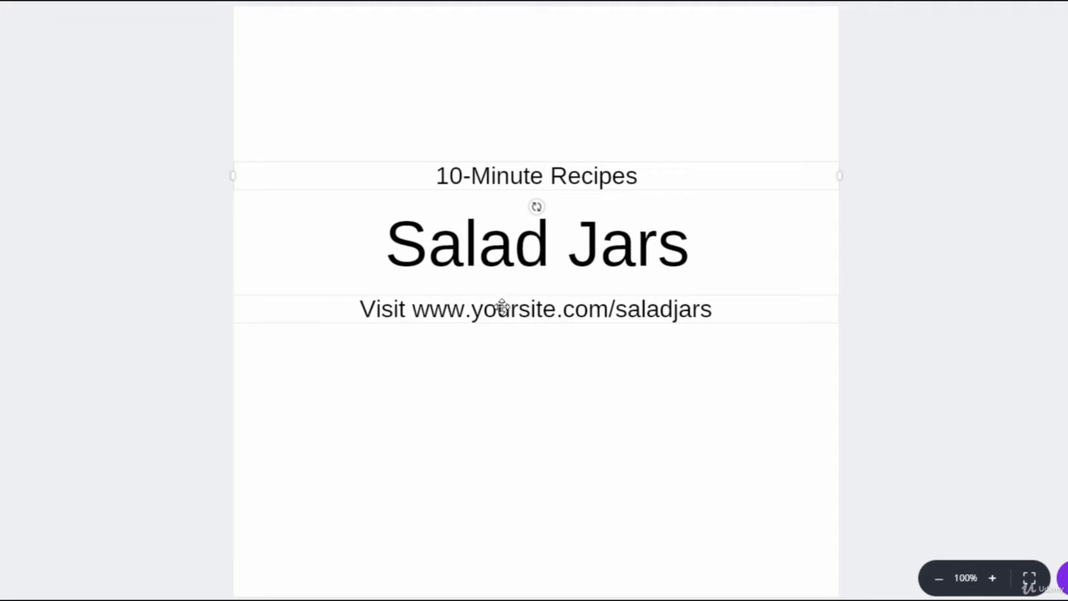
# - Try font size 48 on the "10-Minute Recipes" line and settle on 36
pyautogui.tripleClick(569, 173)
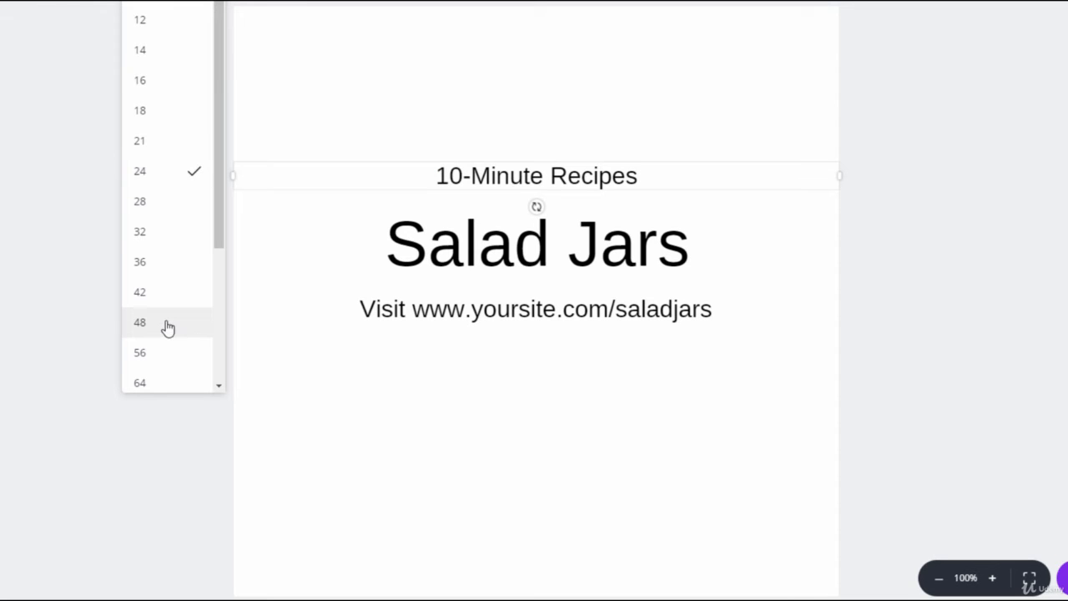
pyautogui.click(167, 322)
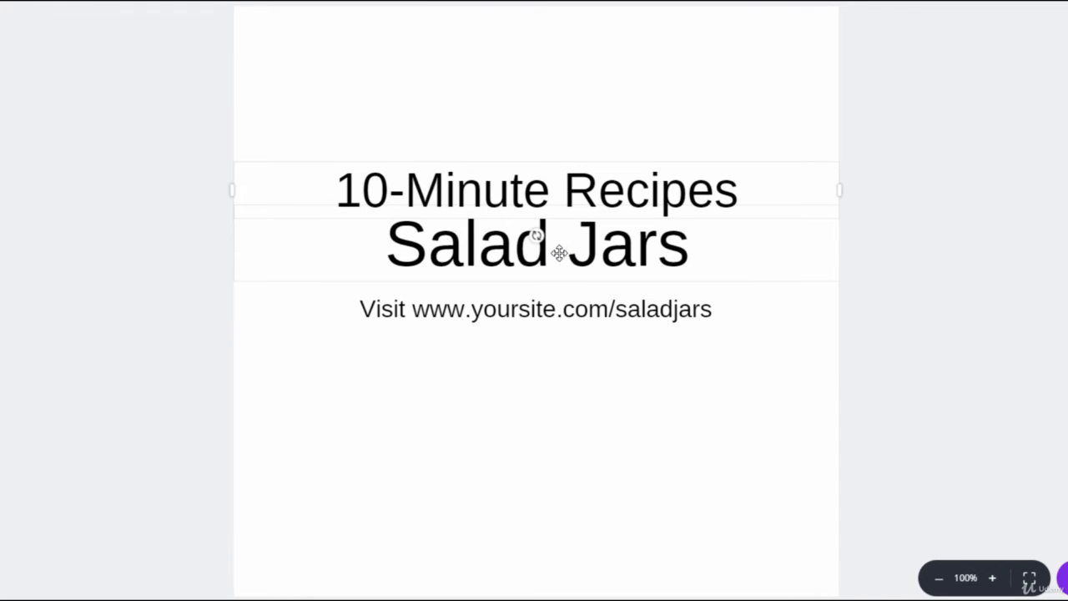
pyautogui.tripleClick(468, 196)
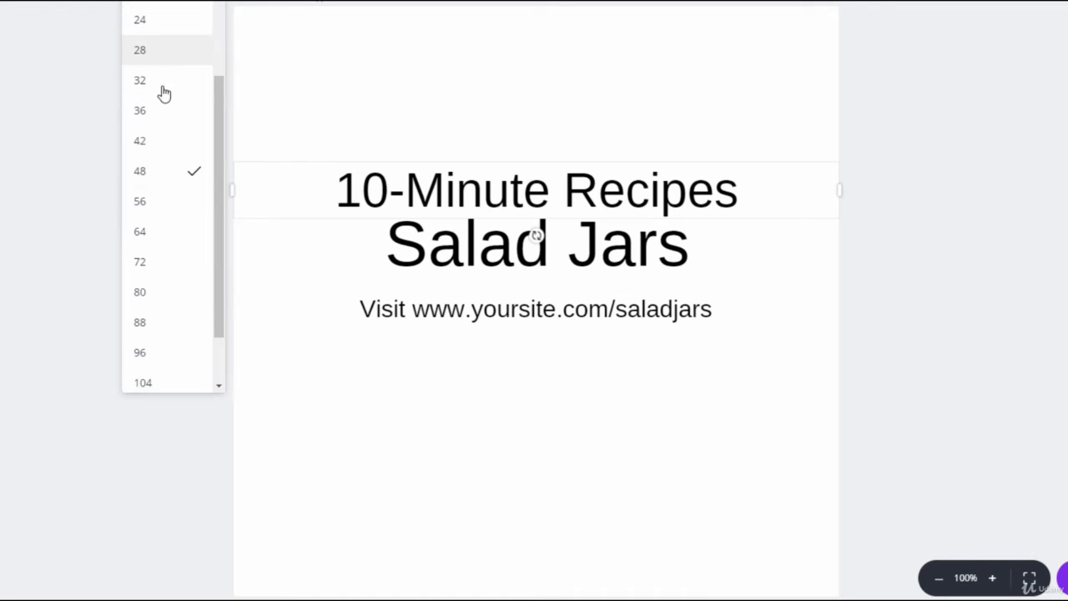
pyautogui.click(164, 116)
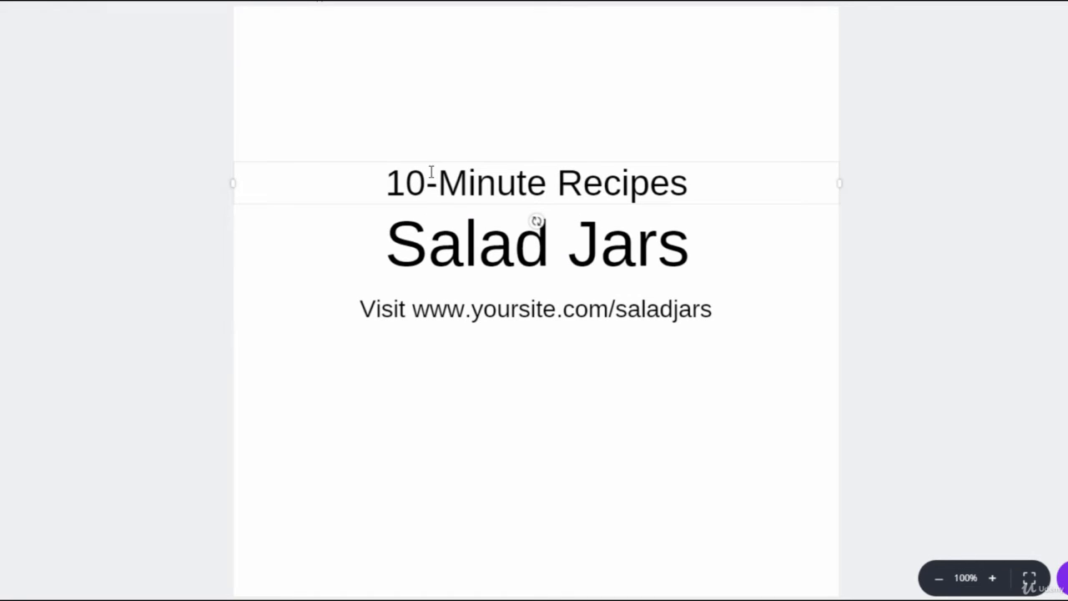
pyautogui.click(473, 124)
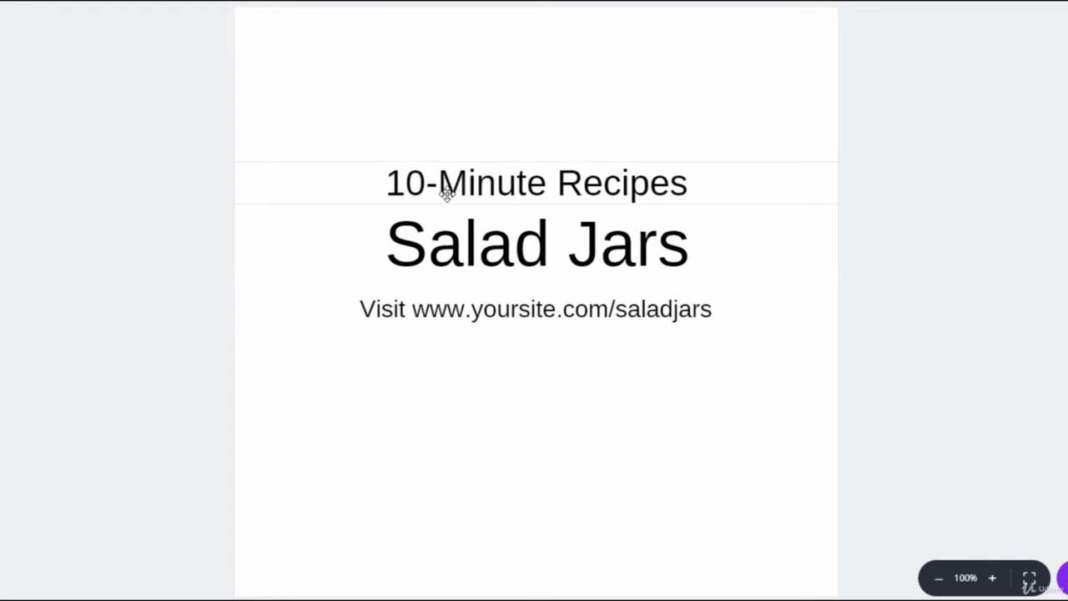
pyautogui.doubleClick(514, 306)
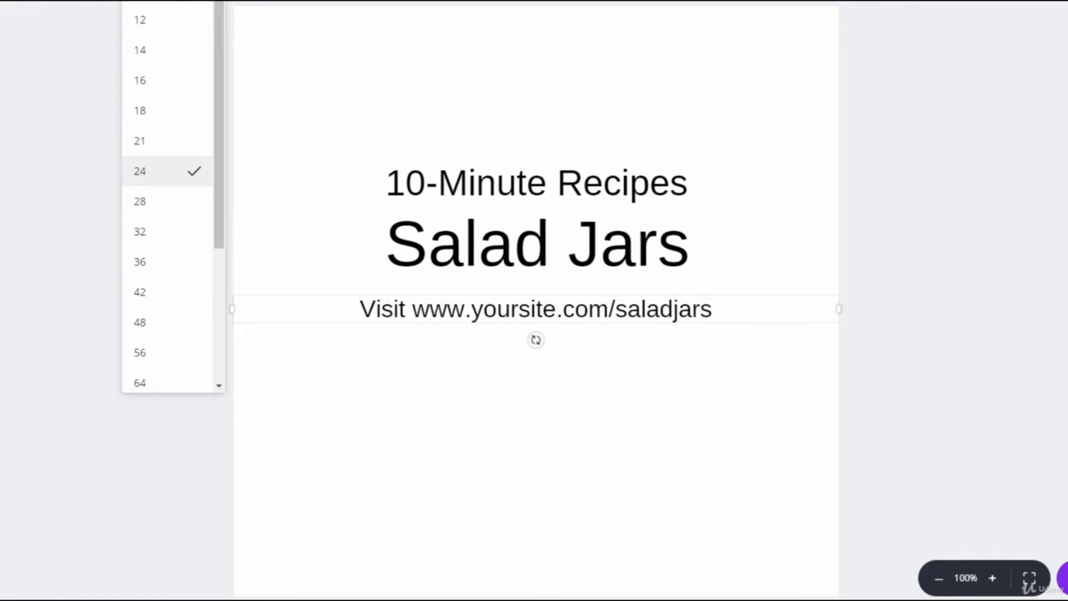
pyautogui.click(162, 51)
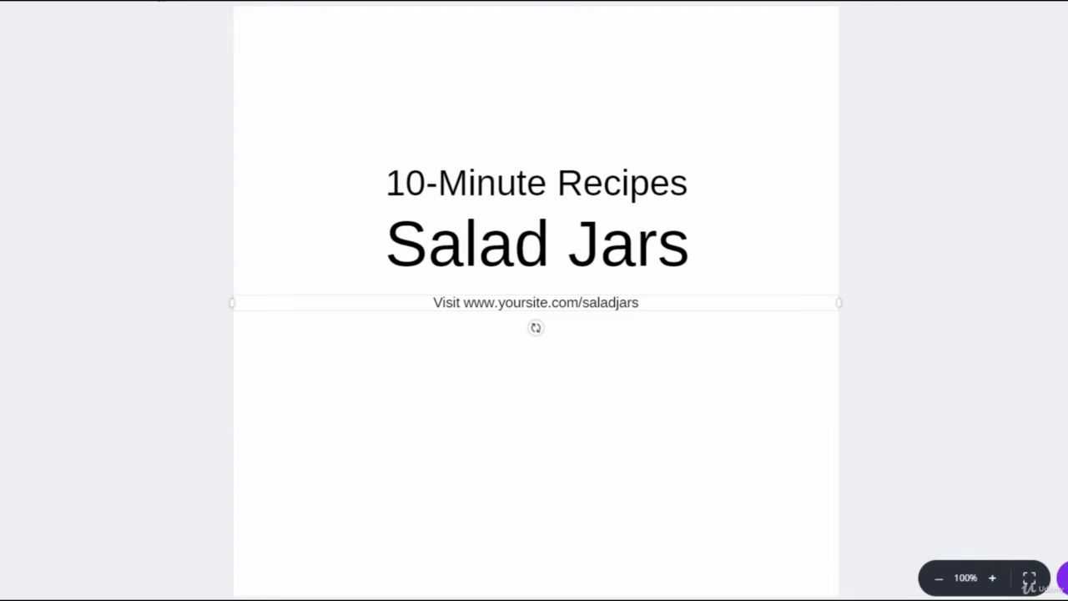
pyautogui.click(158, 1)
pyautogui.click(143, 119)
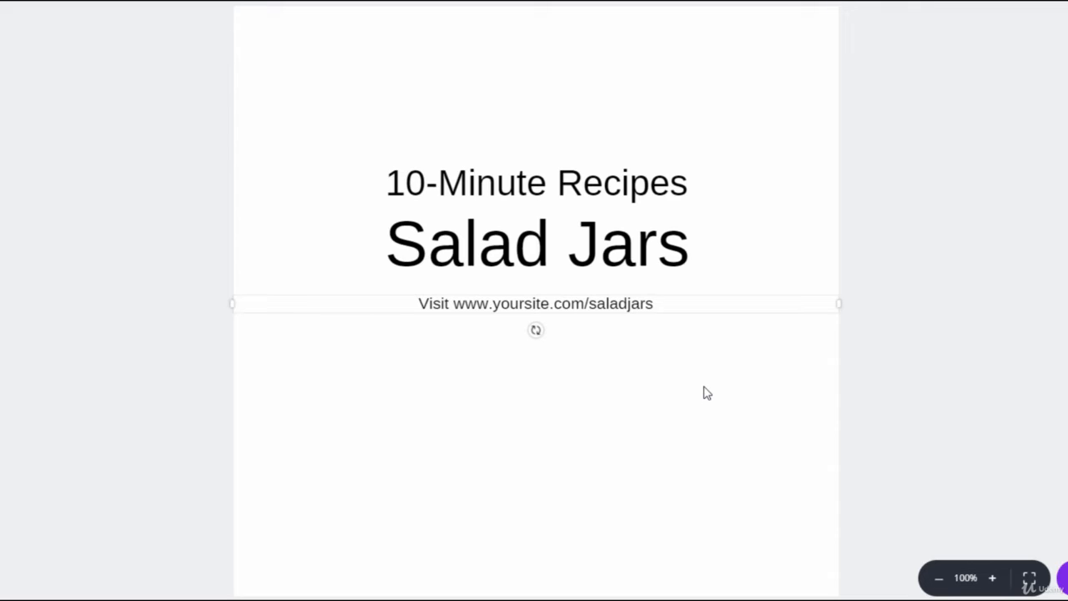
pyautogui.click(865, 329)
# - Add a custom page background colour and try dark greens #38592d and #1f5d09
pyautogui.click(161, 1)
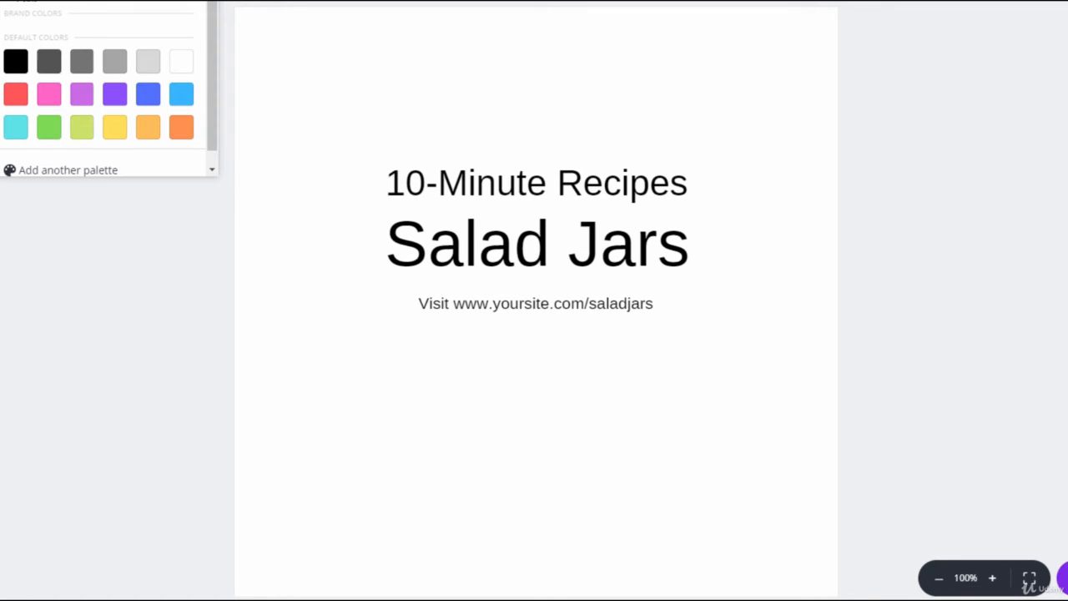
pyautogui.click(16, 2)
pyautogui.click(64, 88)
pyautogui.click(103, 48)
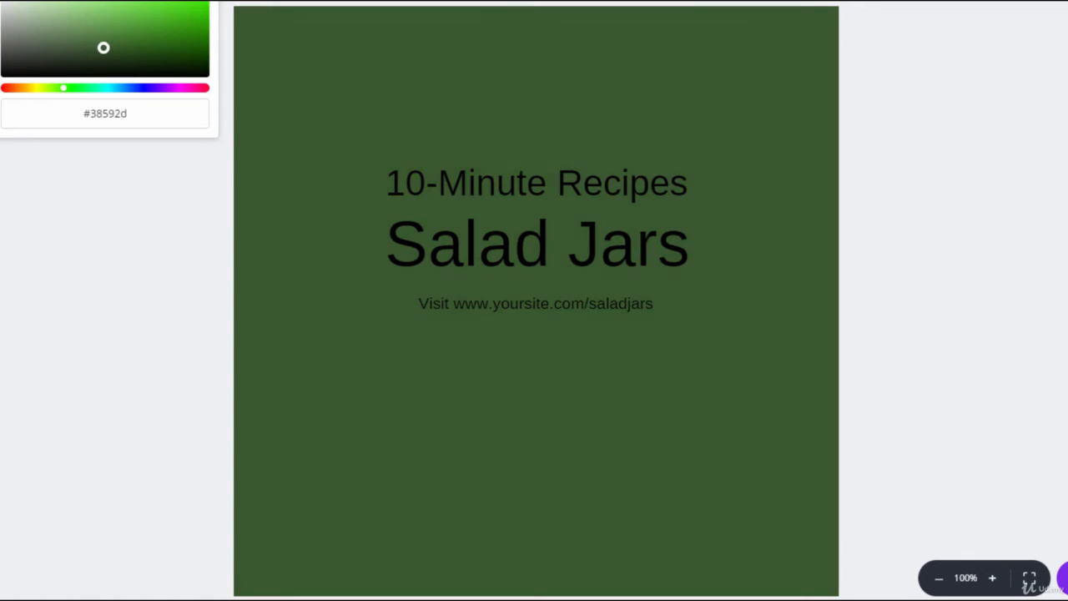
pyautogui.moveTo(103, 48); pyautogui.dragTo(188, 46)
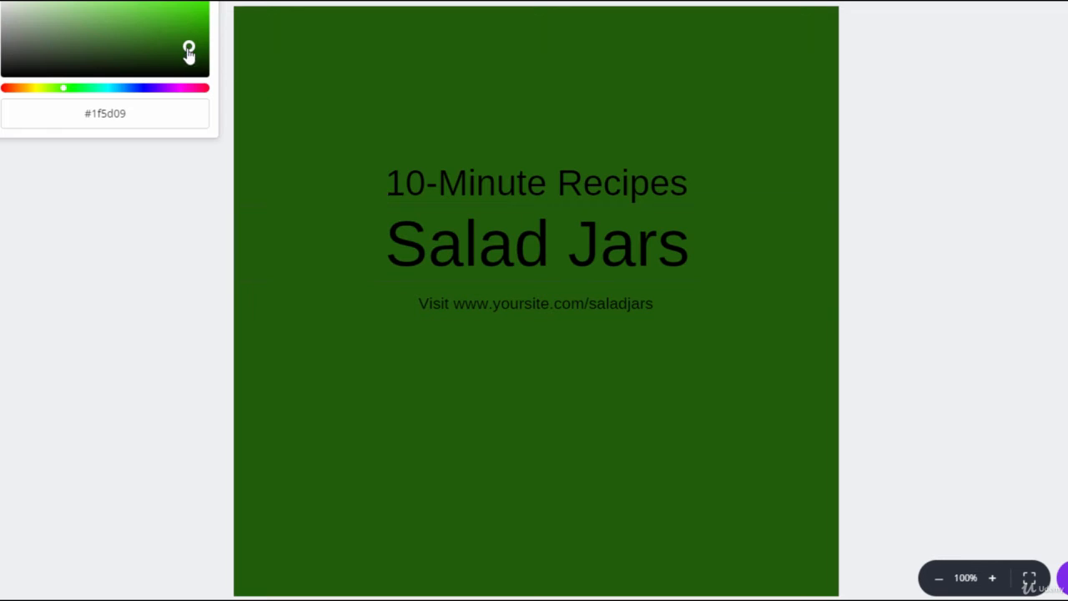
# - Try brown shades #5d4809 and #8d5c22 and bright red #ff0c0c as the page background
pyautogui.moveTo(41, 93); pyautogui.dragTo(29, 95)
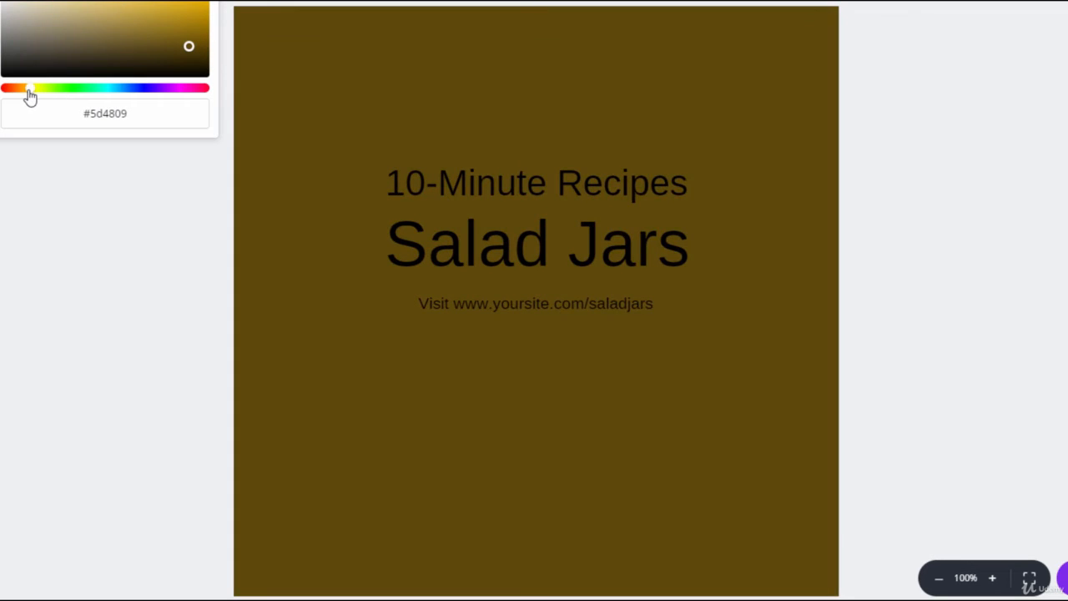
pyautogui.click(158, 29)
pyautogui.click(24, 88)
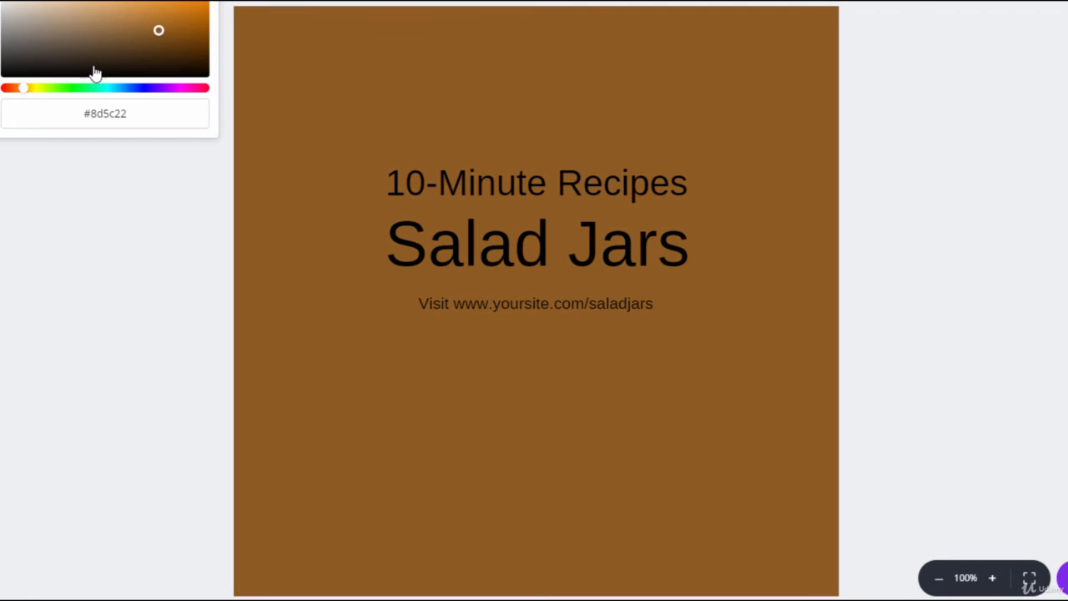
pyautogui.click(174, 8)
pyautogui.moveTo(174, 8); pyautogui.dragTo(194, 7)
pyautogui.moveTo(20, 90); pyautogui.dragTo(5, 88)
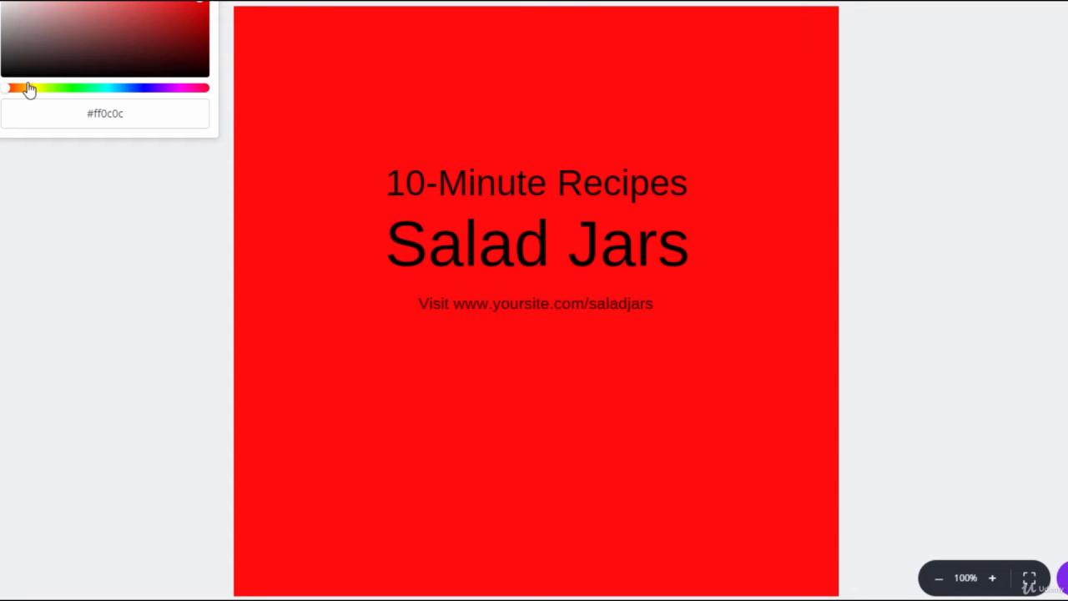
# - Shift the page background back to green, trying #5aff0c and #68d641 and settling on muted green #5f964b
pyautogui.moveTo(29, 90); pyautogui.dragTo(62, 95)
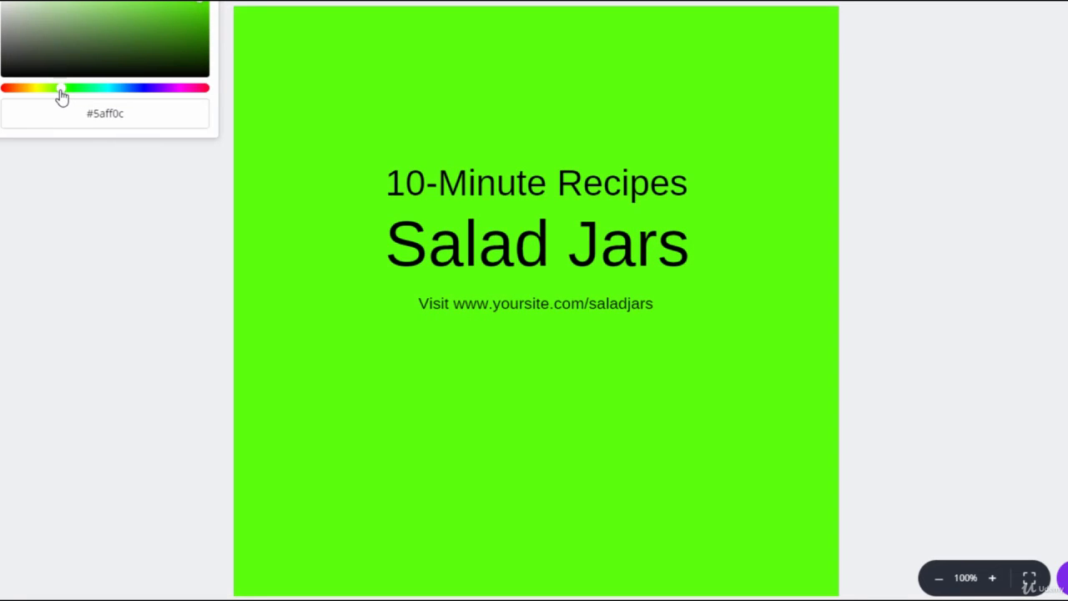
pyautogui.click(154, 11)
pyautogui.moveTo(154, 11); pyautogui.dragTo(145, 6)
pyautogui.moveTo(62, 90); pyautogui.dragTo(68, 92)
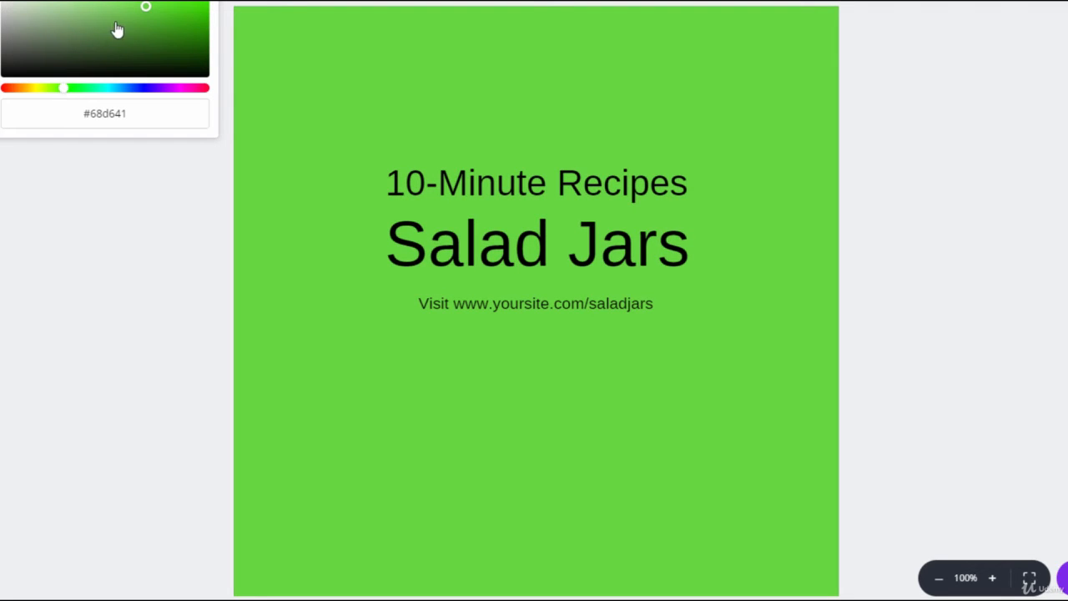
pyautogui.moveTo(115, 6); pyautogui.dragTo(104, 28)
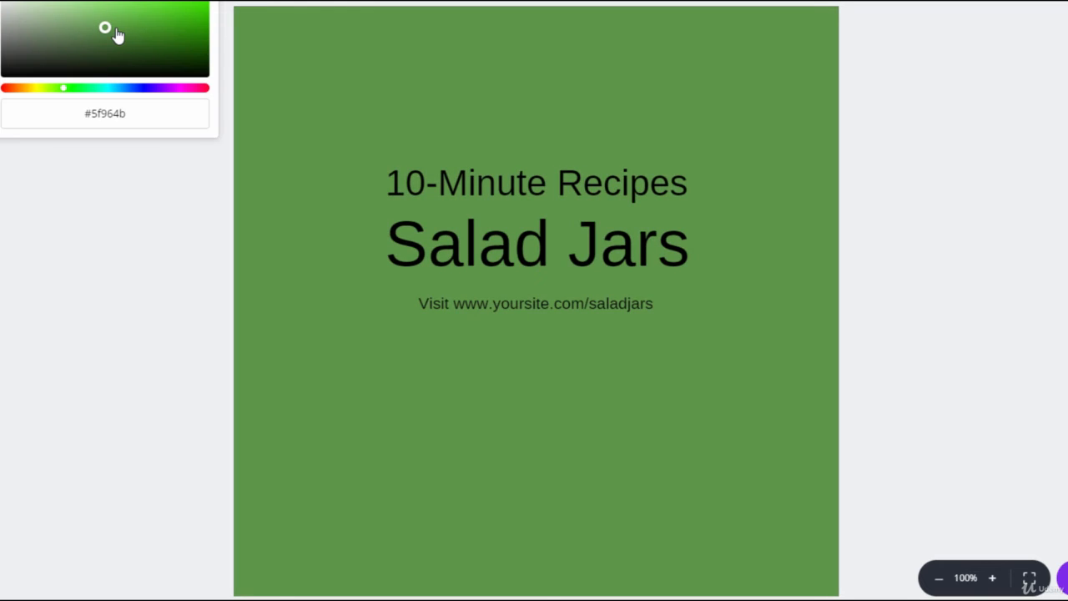
# - Change the text colour of the whole "10-Minute Recipes" line to white
pyautogui.click(469, 191)
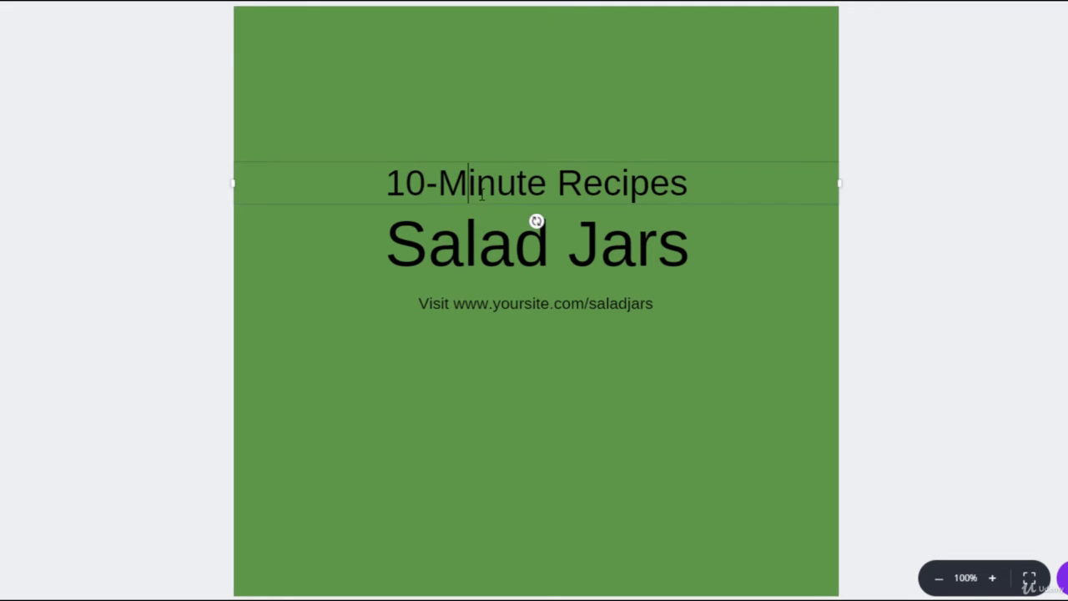
pyautogui.tripleClick(464, 185)
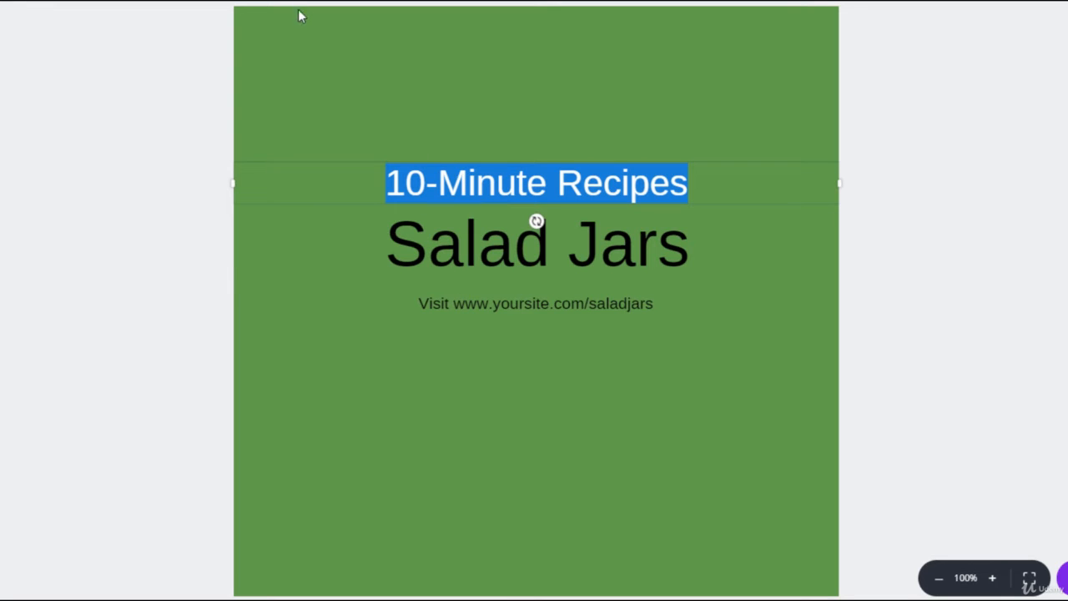
pyautogui.click(266, 1)
pyautogui.click(371, 70)
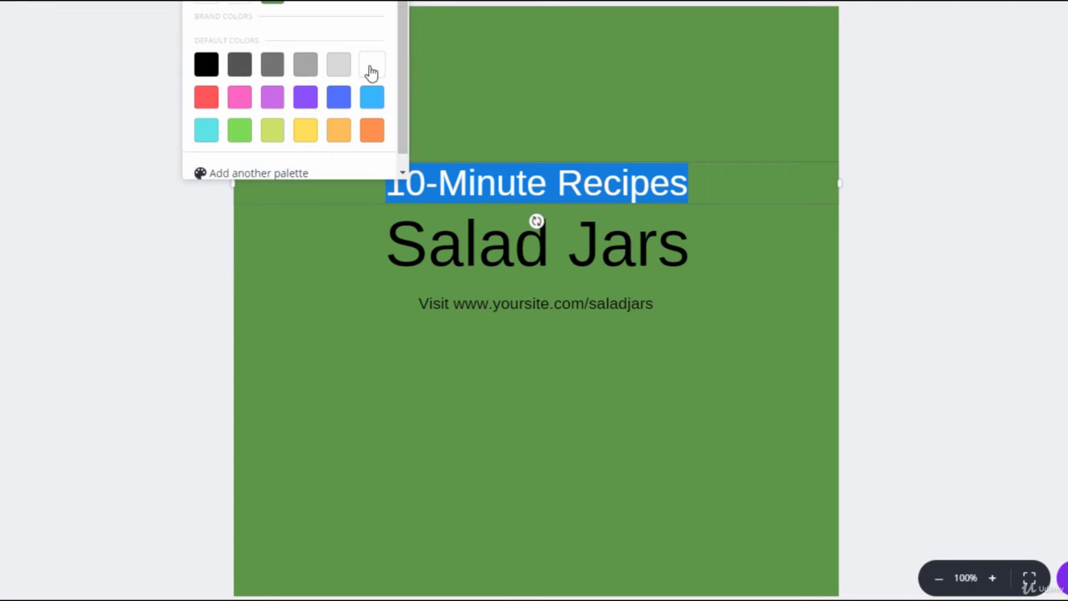
# - Select the whole "Salad Jars" text and open its text colour choices
pyautogui.click(444, 232)
pyautogui.doubleClick(444, 233)
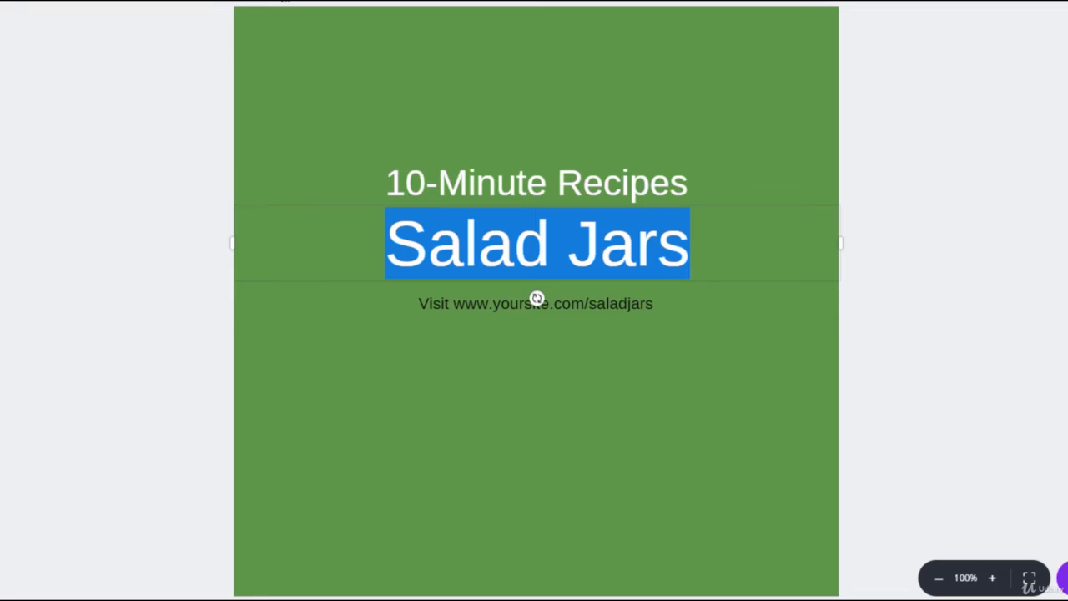
pyautogui.click(282, 1)
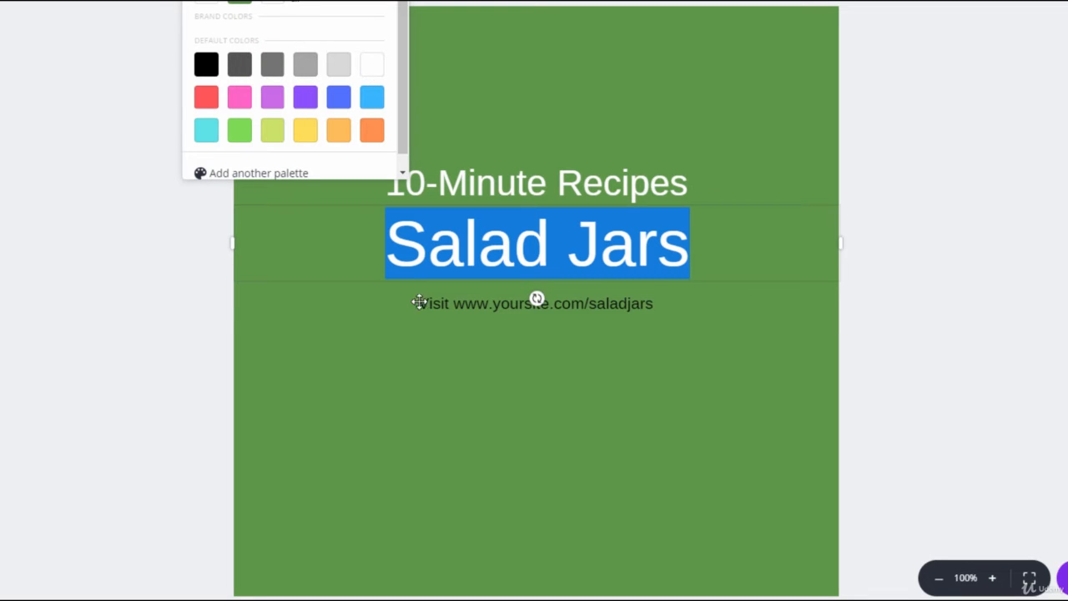